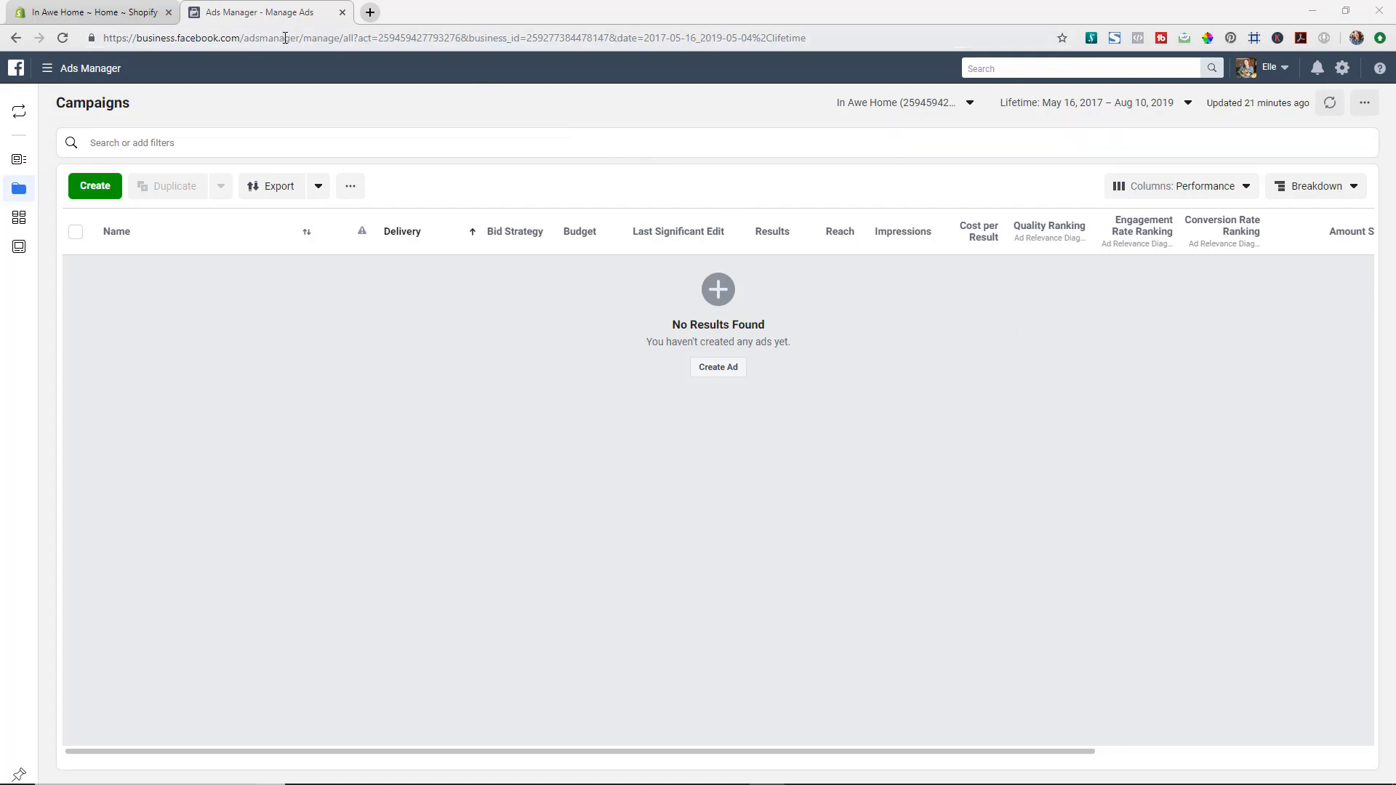
Reach the Events Manager Pixels page through All Tools, showing the inactive In Awe Home Pixel.
{"action": "left_click_drag", "start_coordinate": [298, 38], "coordinate": [103, 39]}
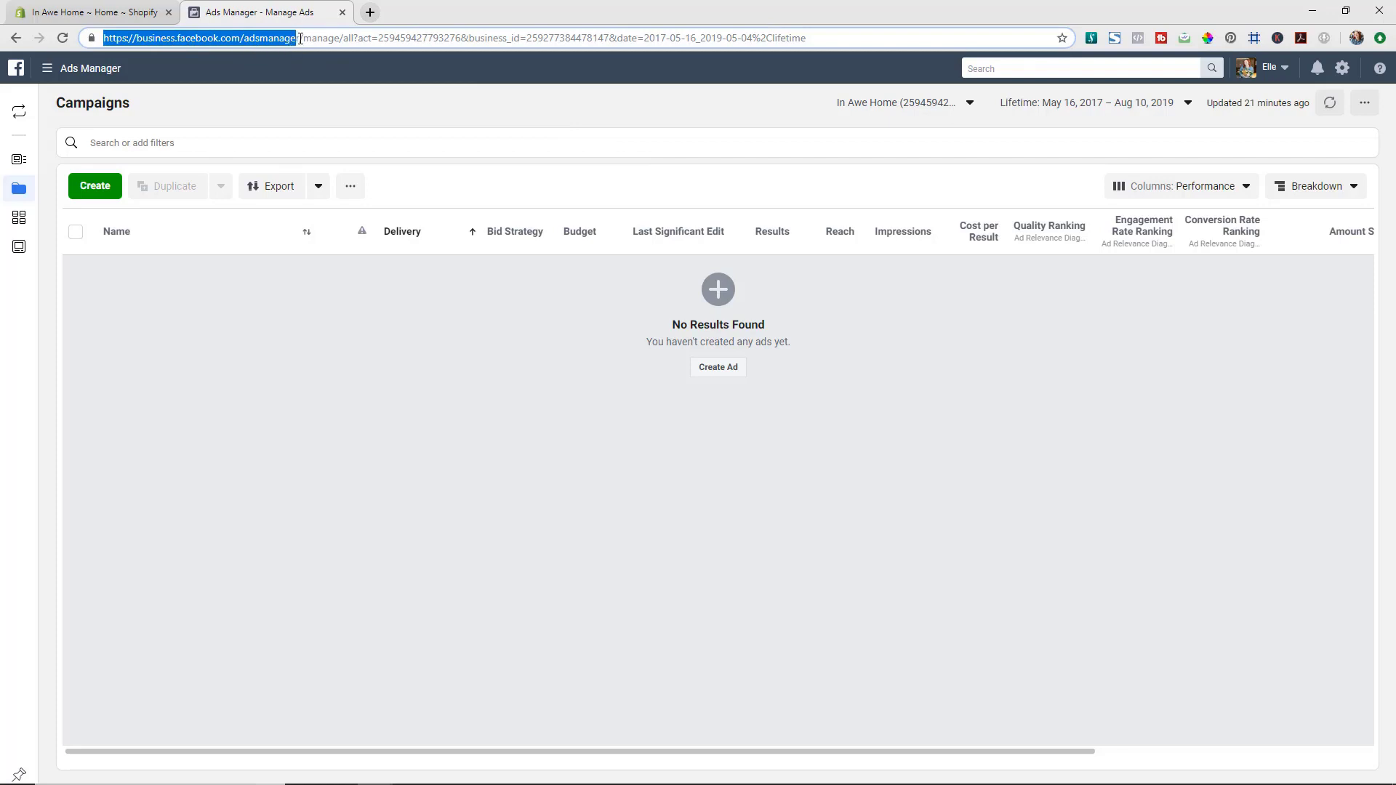
{"action": "left_click", "coordinate": [324, 117]}
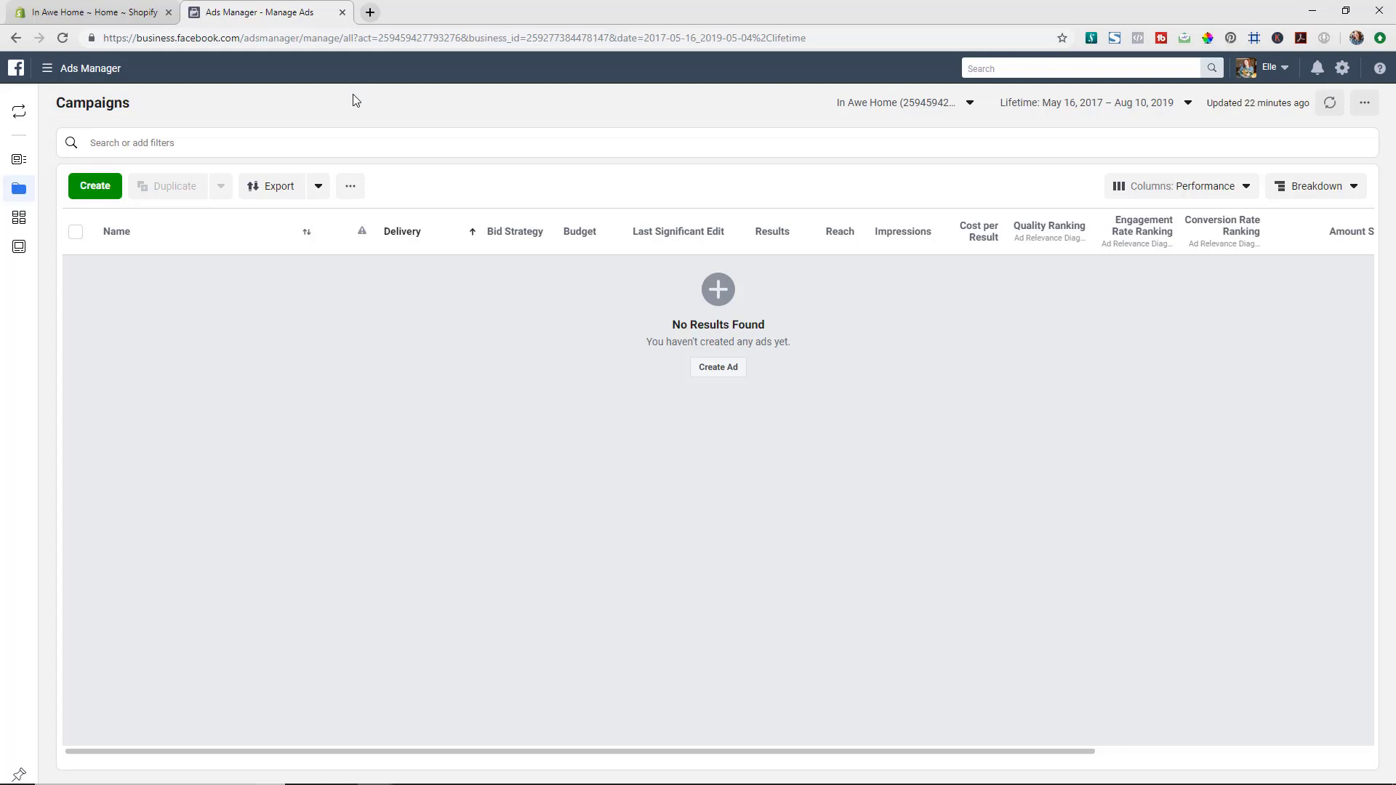
{"action": "left_click", "coordinate": [68, 76]}
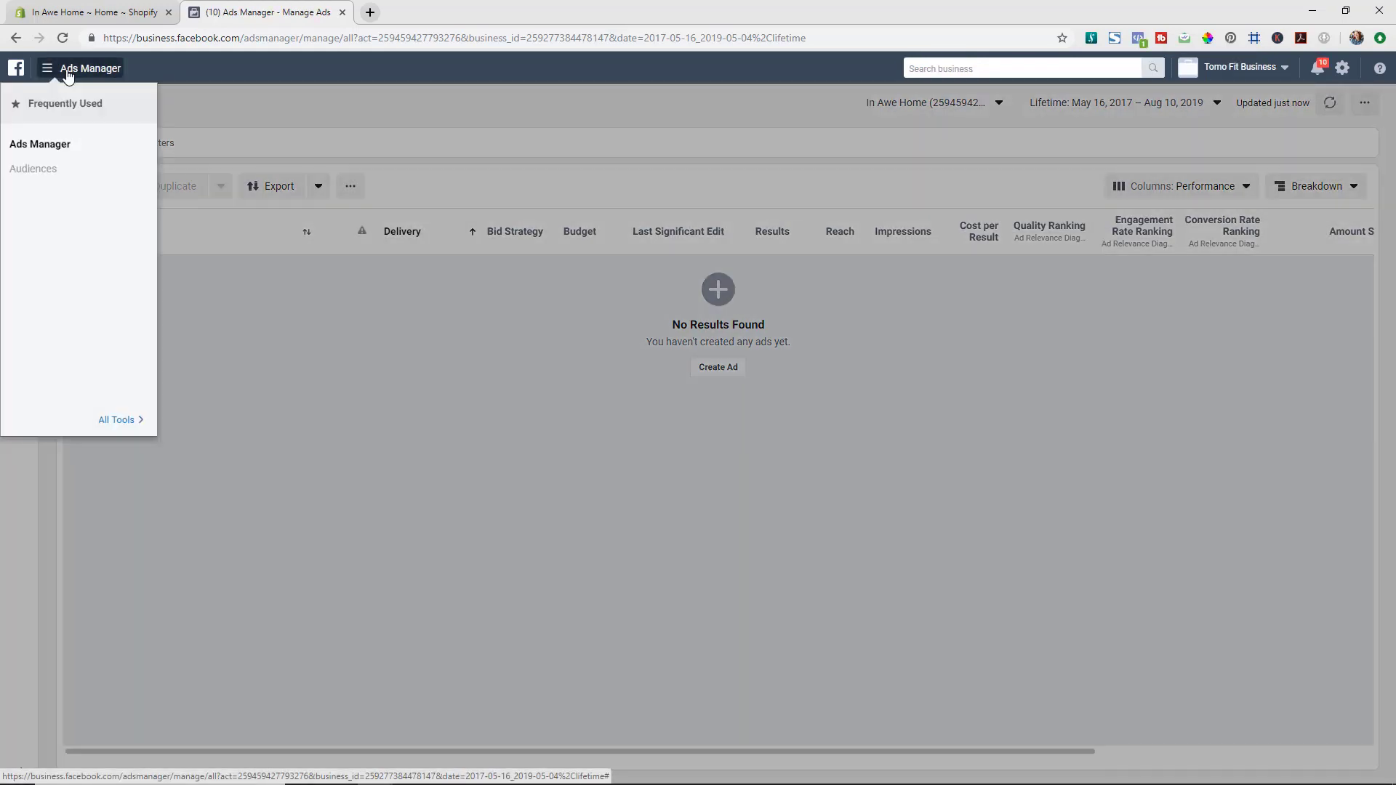
{"action": "left_click", "coordinate": [131, 420]}
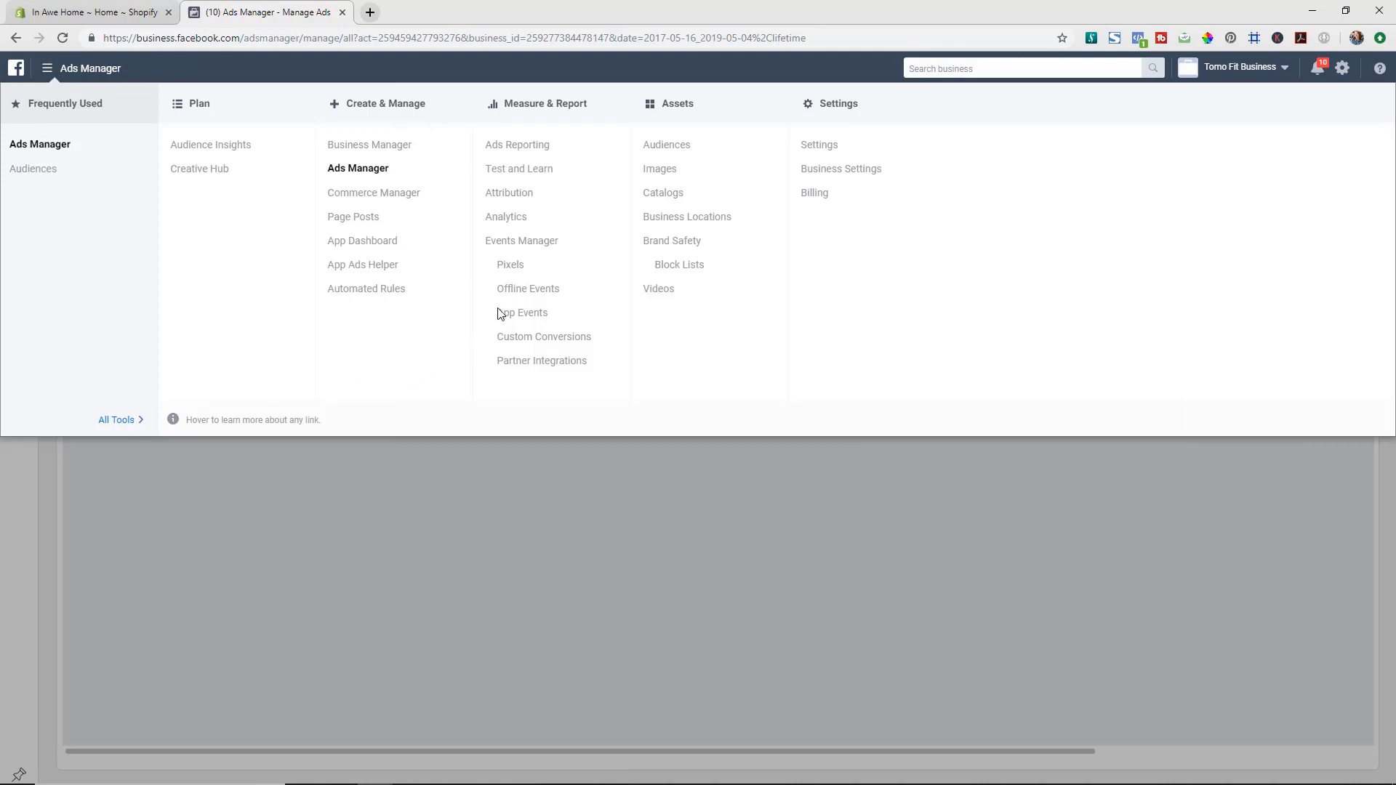
{"action": "left_click", "coordinate": [515, 269]}
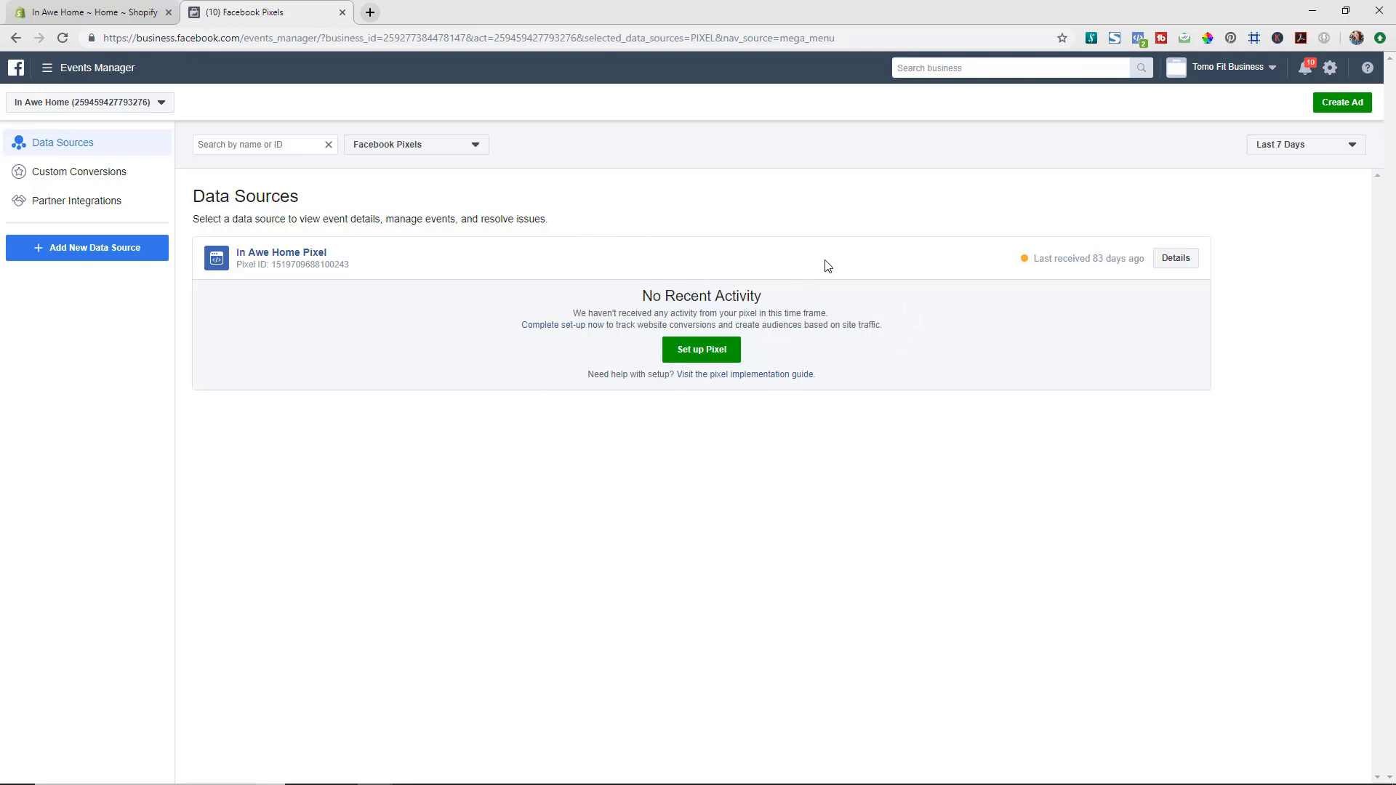
Set up the In Awe Home Pixel with Connect a Partner Platform and choose Shopify.
{"action": "left_click", "coordinate": [717, 361]}
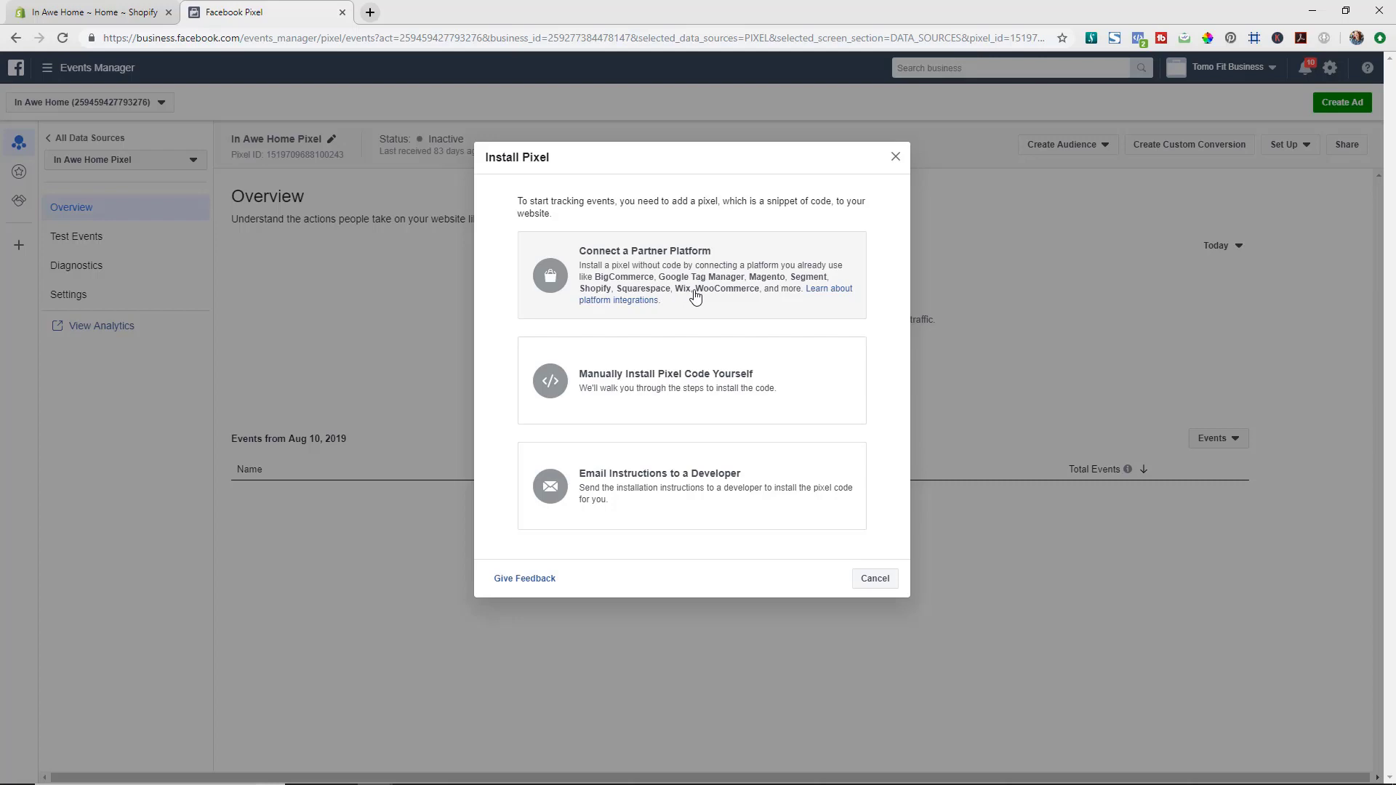
{"action": "left_click", "coordinate": [695, 294]}
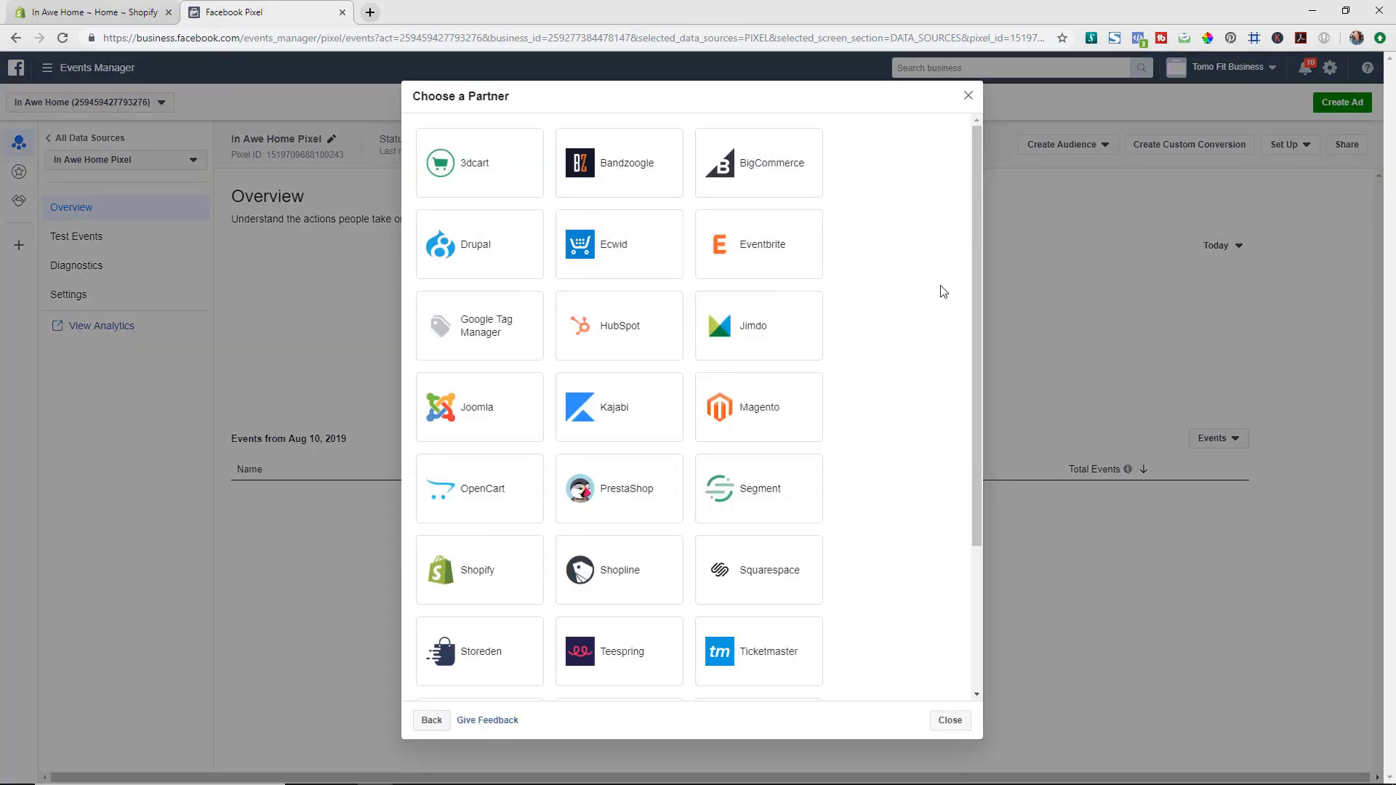
{"action": "left_click_drag", "start_coordinate": [979, 285], "coordinate": [980, 400]}
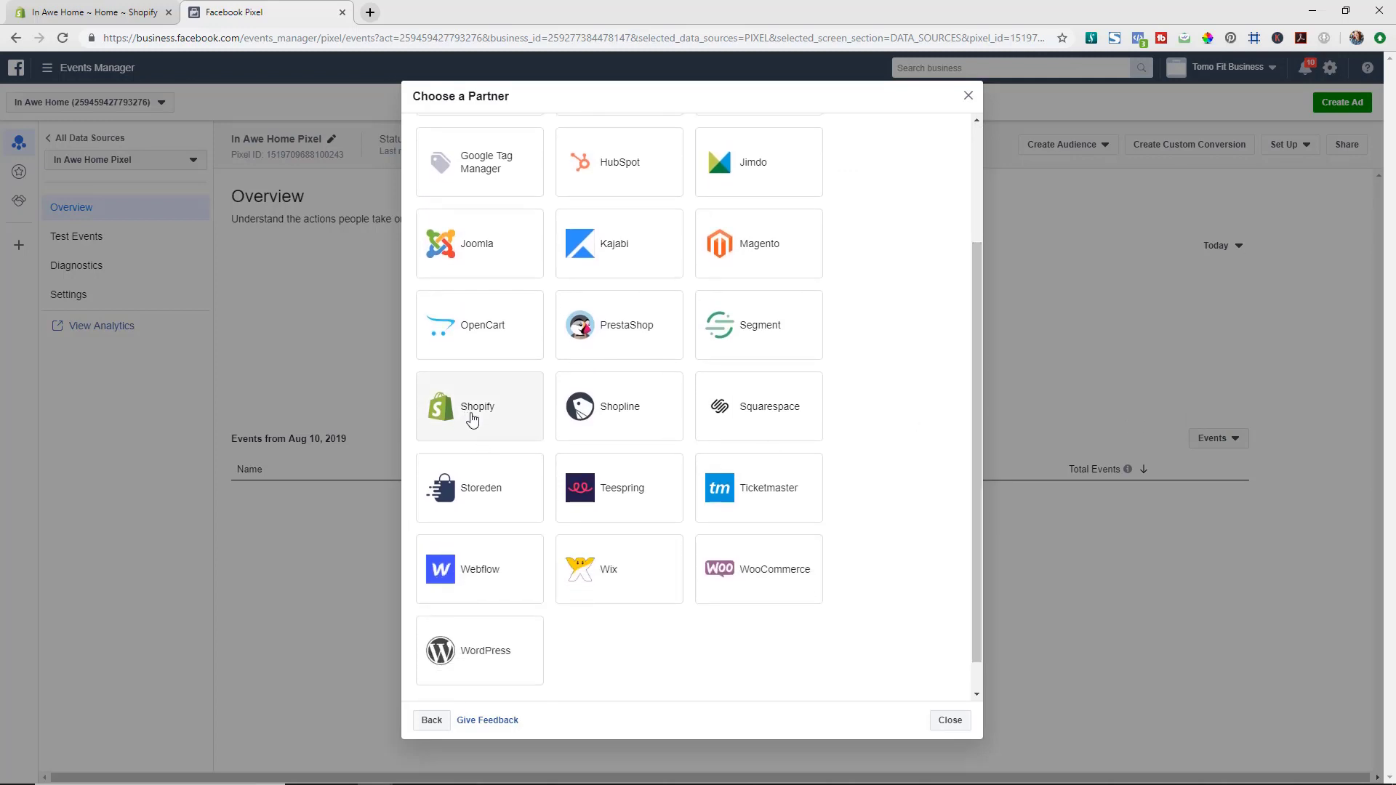
{"action": "left_click", "coordinate": [504, 401]}
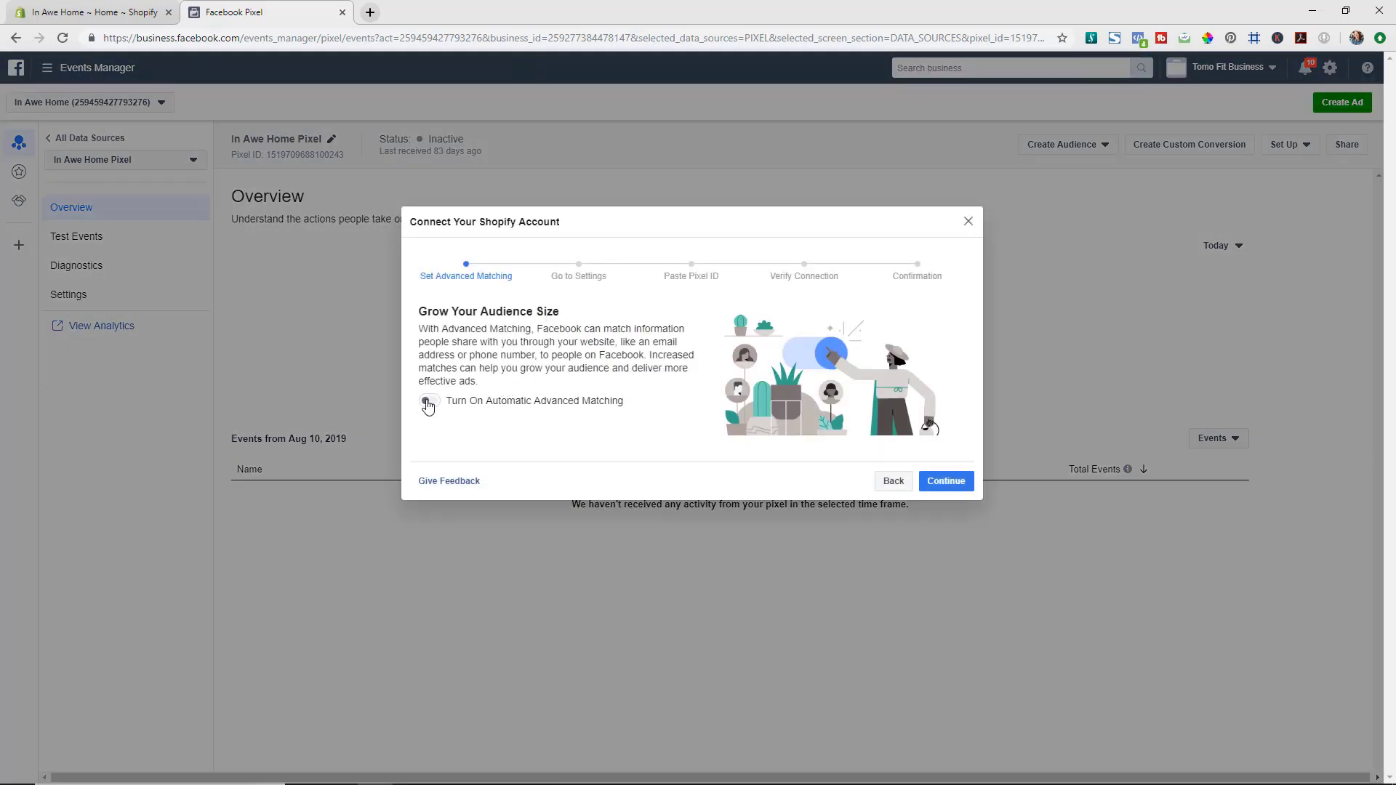
Enable Automatic Advanced Matching, continue to the Paste Pixel ID step, and copy the pixel ID.
{"action": "left_click", "coordinate": [428, 404]}
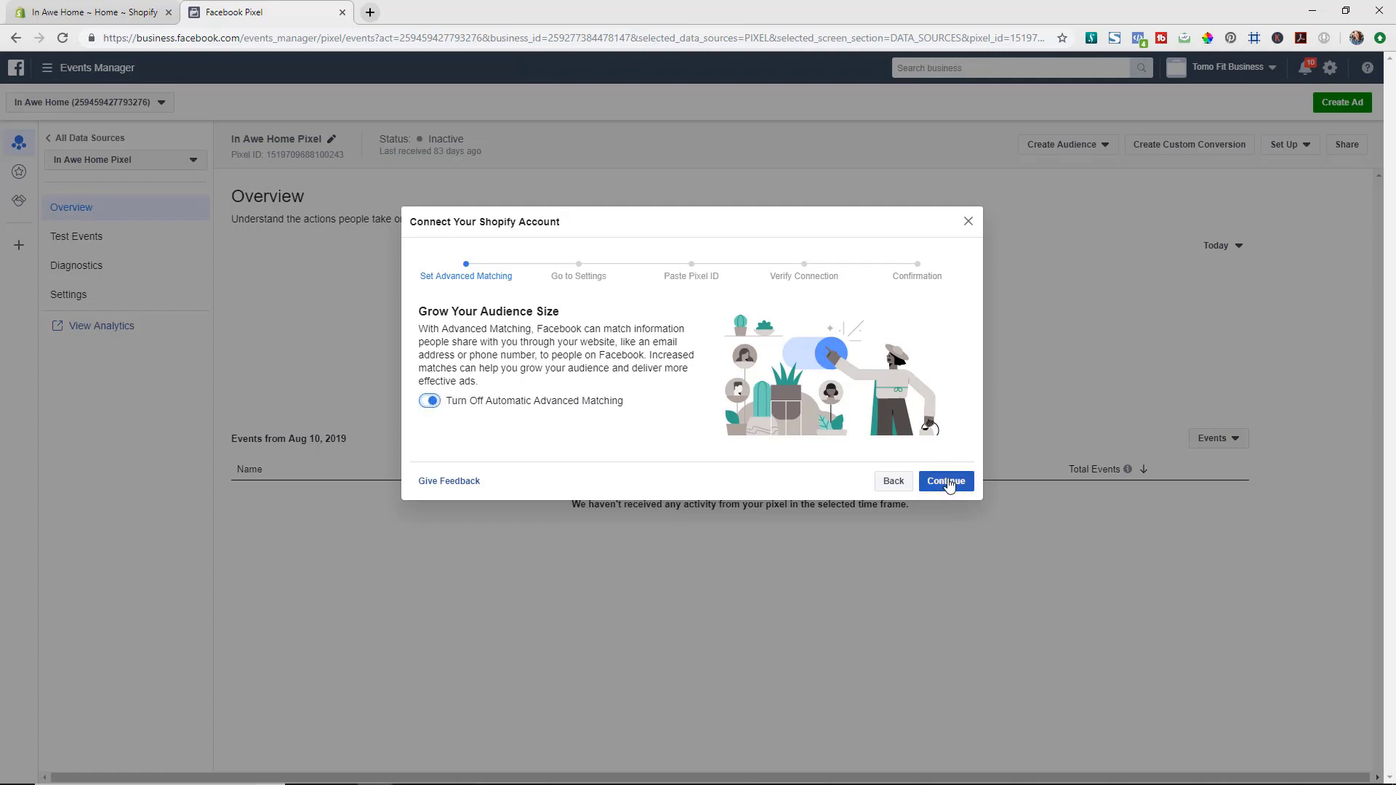
{"action": "left_click", "coordinate": [948, 483]}
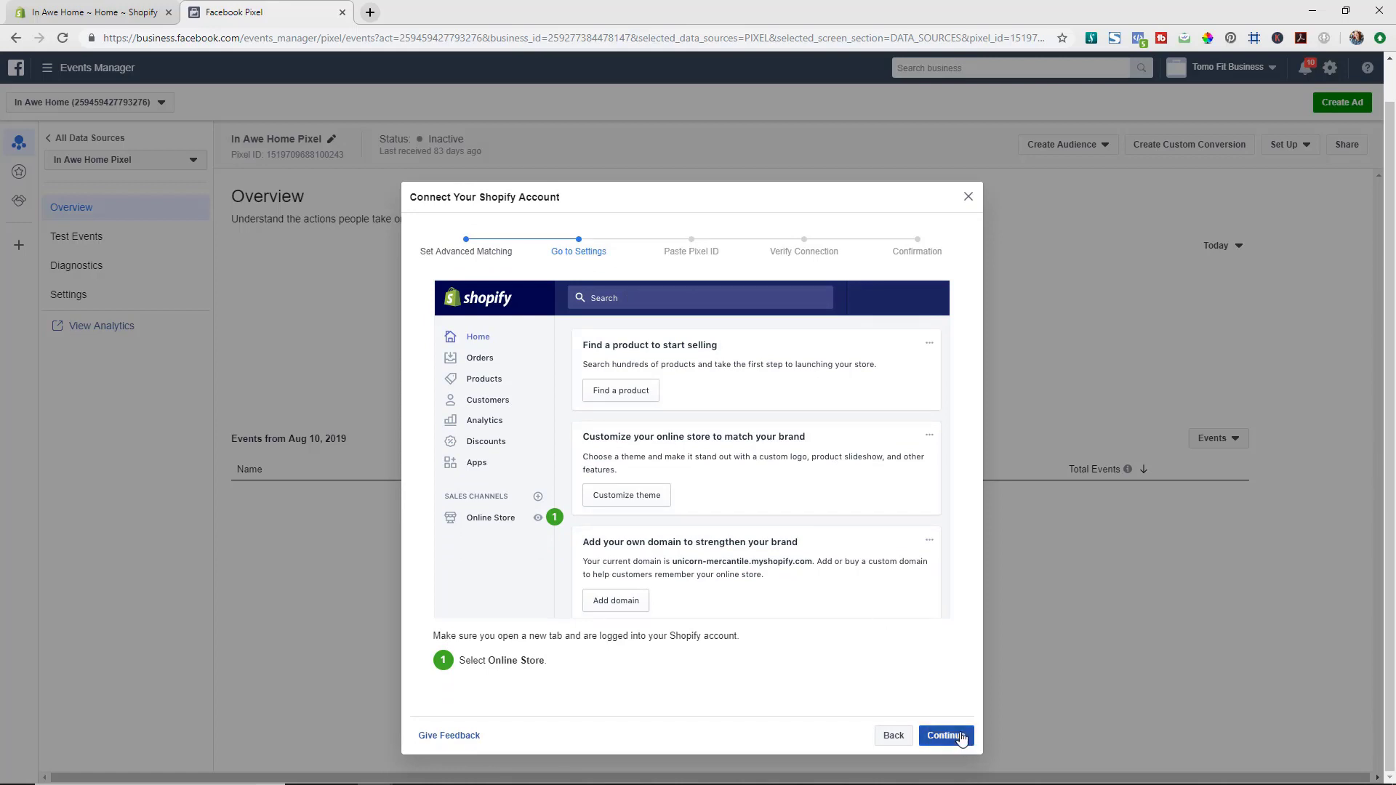
{"action": "left_click", "coordinate": [940, 737]}
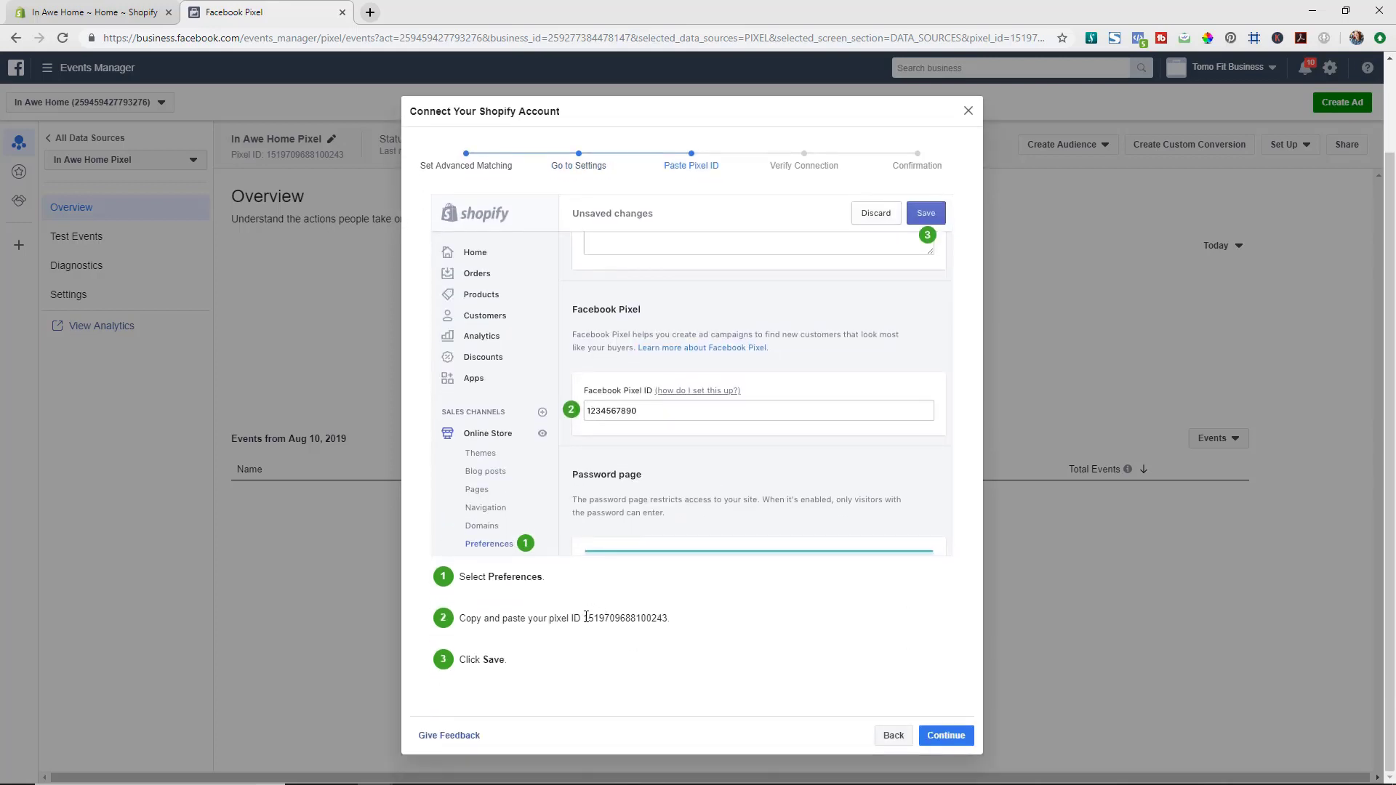
{"action": "left_click_drag", "start_coordinate": [599, 620], "coordinate": [669, 616]}
{"action": "key", "text": "ctrl+c"}
Paste the copied pixel ID into the Facebook Pixel ID field of Shopify's Online Store Preferences and save.
{"action": "left_click", "coordinate": [102, 13]}
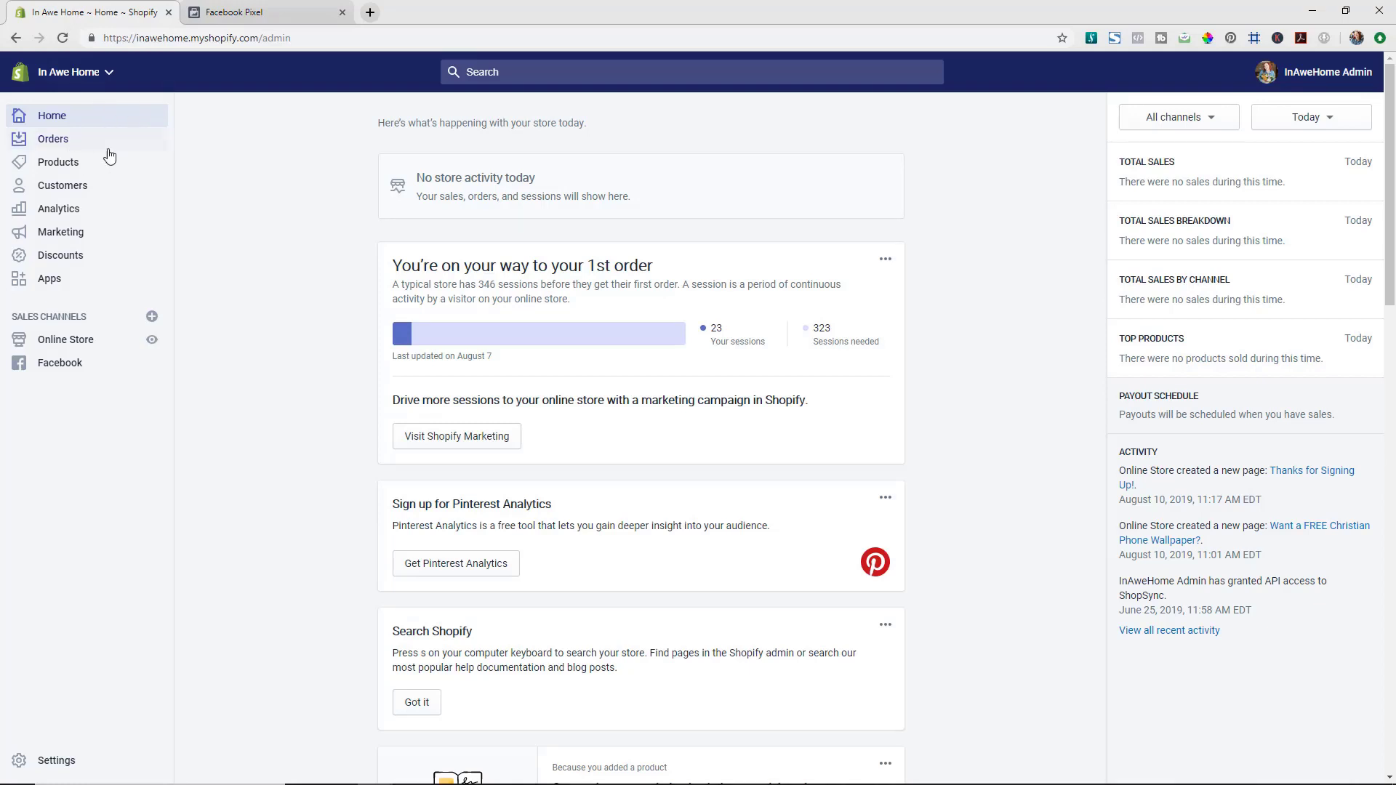
{"action": "left_click", "coordinate": [79, 346]}
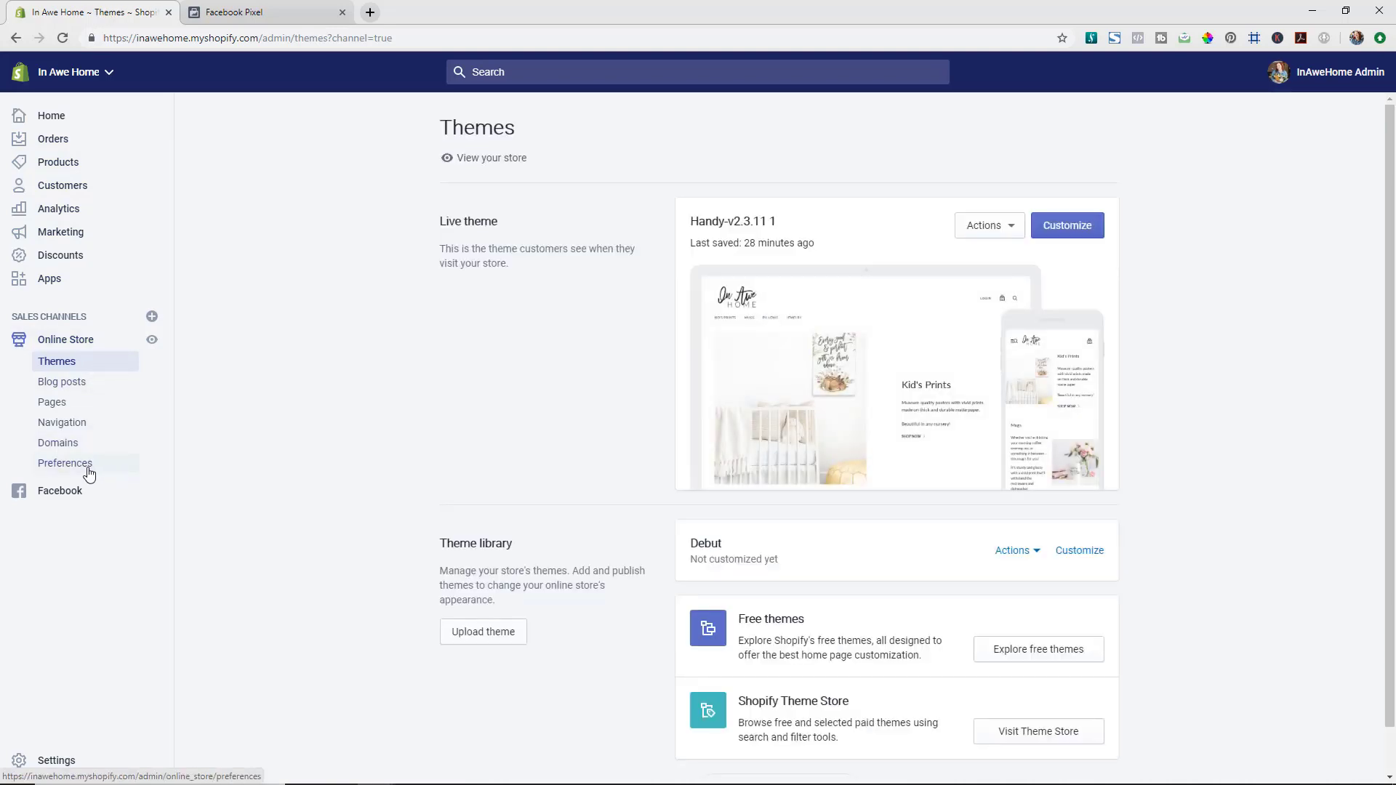
{"action": "left_click", "coordinate": [77, 472]}
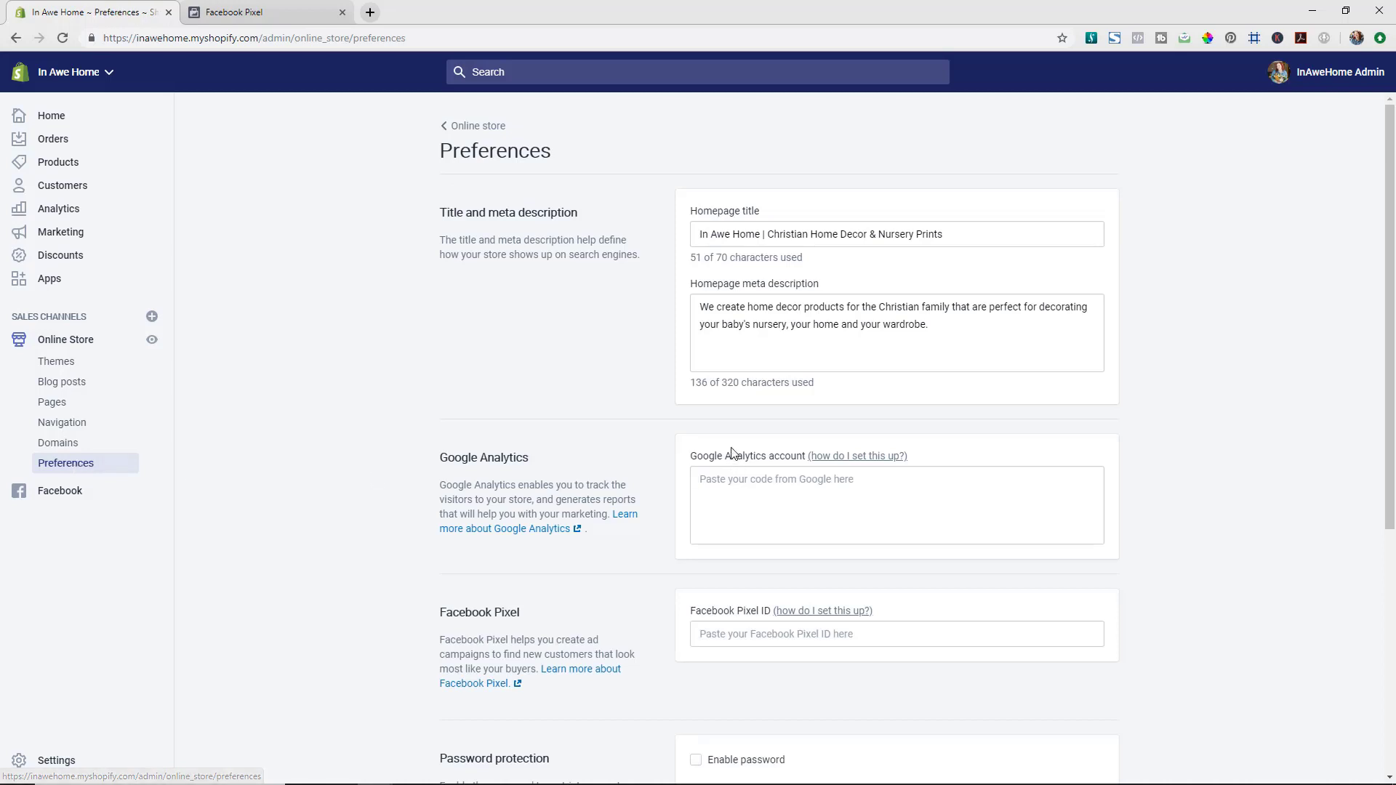
{"action": "scroll", "coordinate": [734, 455], "scroll_direction": "down", "scroll_amount": 2}
{"action": "scroll", "coordinate": [733, 453], "scroll_direction": "down", "scroll_amount": 2}
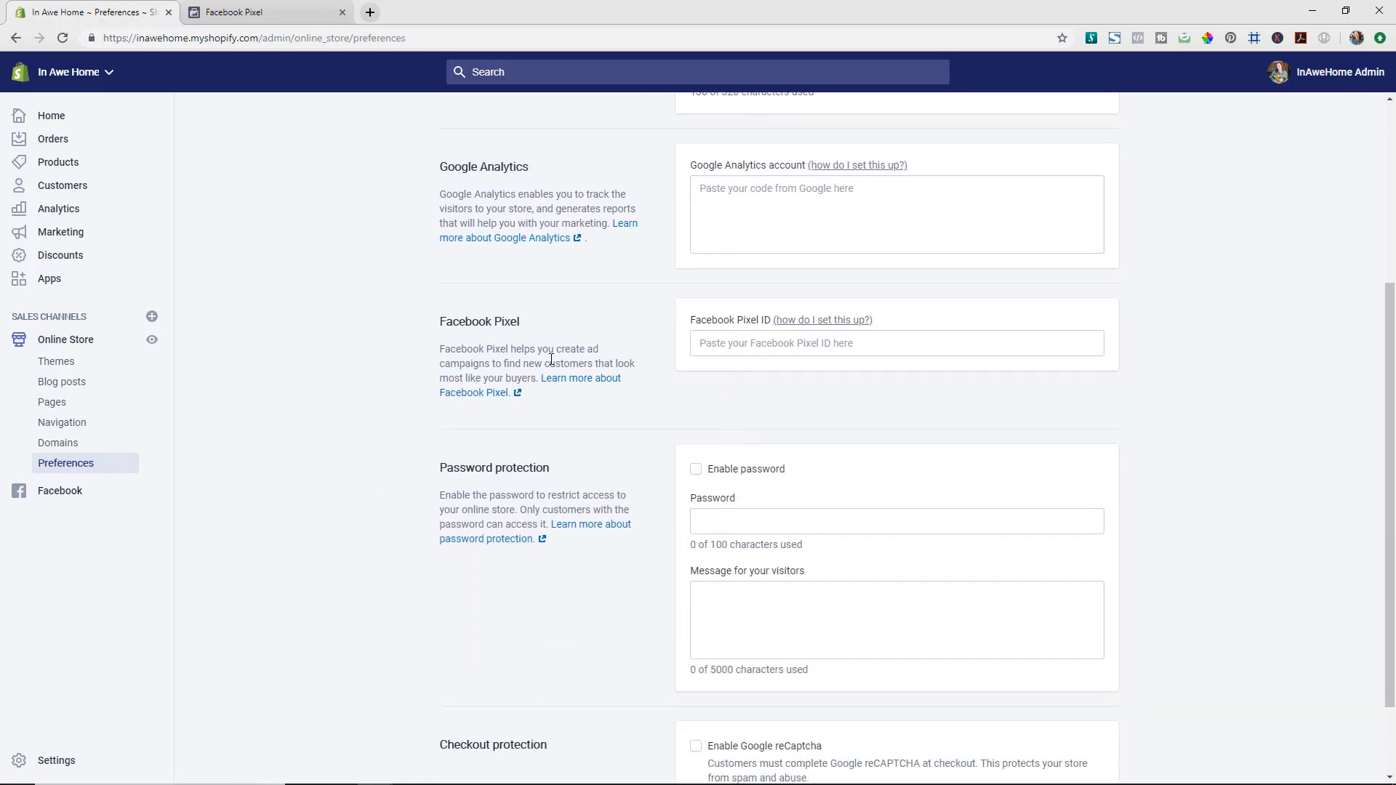
{"action": "left_click", "coordinate": [755, 349]}
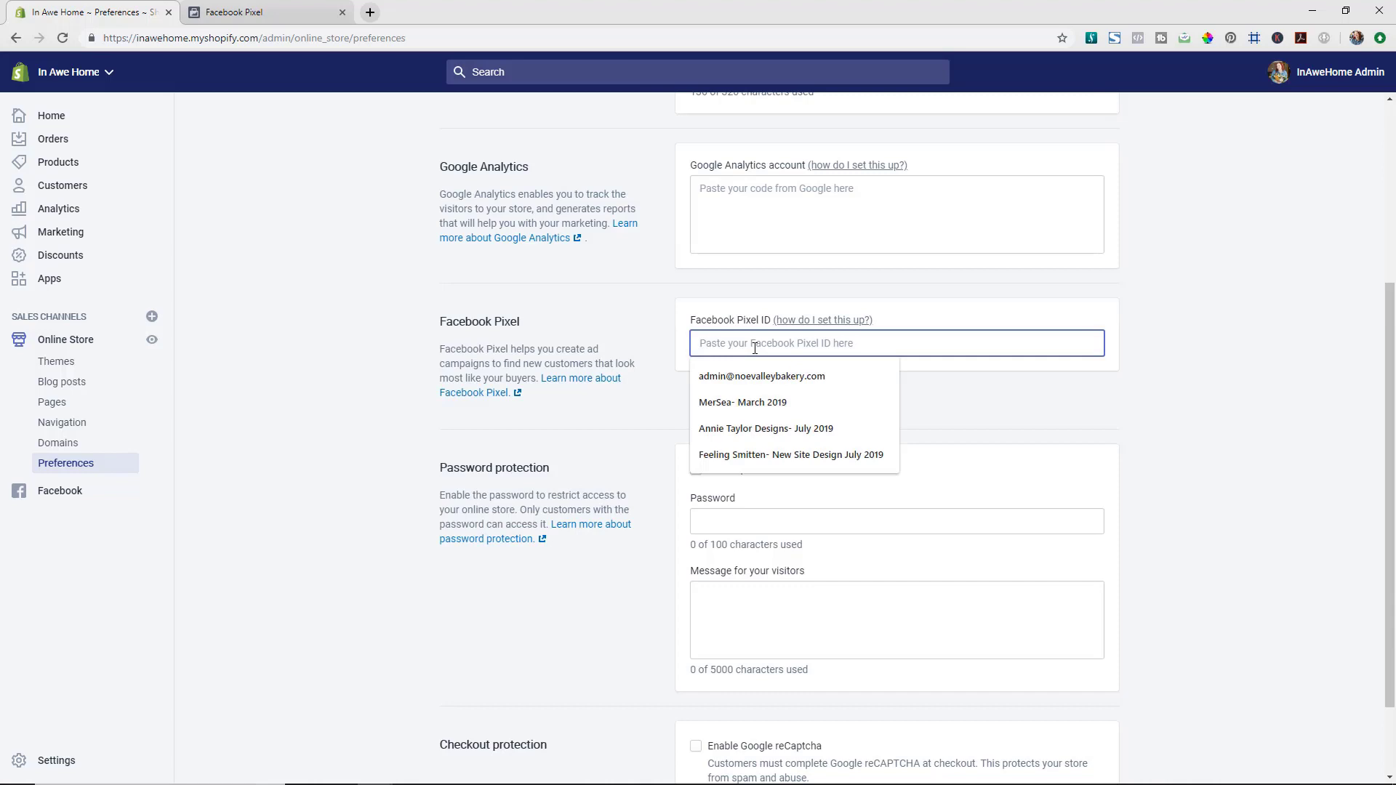
{"action": "key", "text": "ctrl+v"}
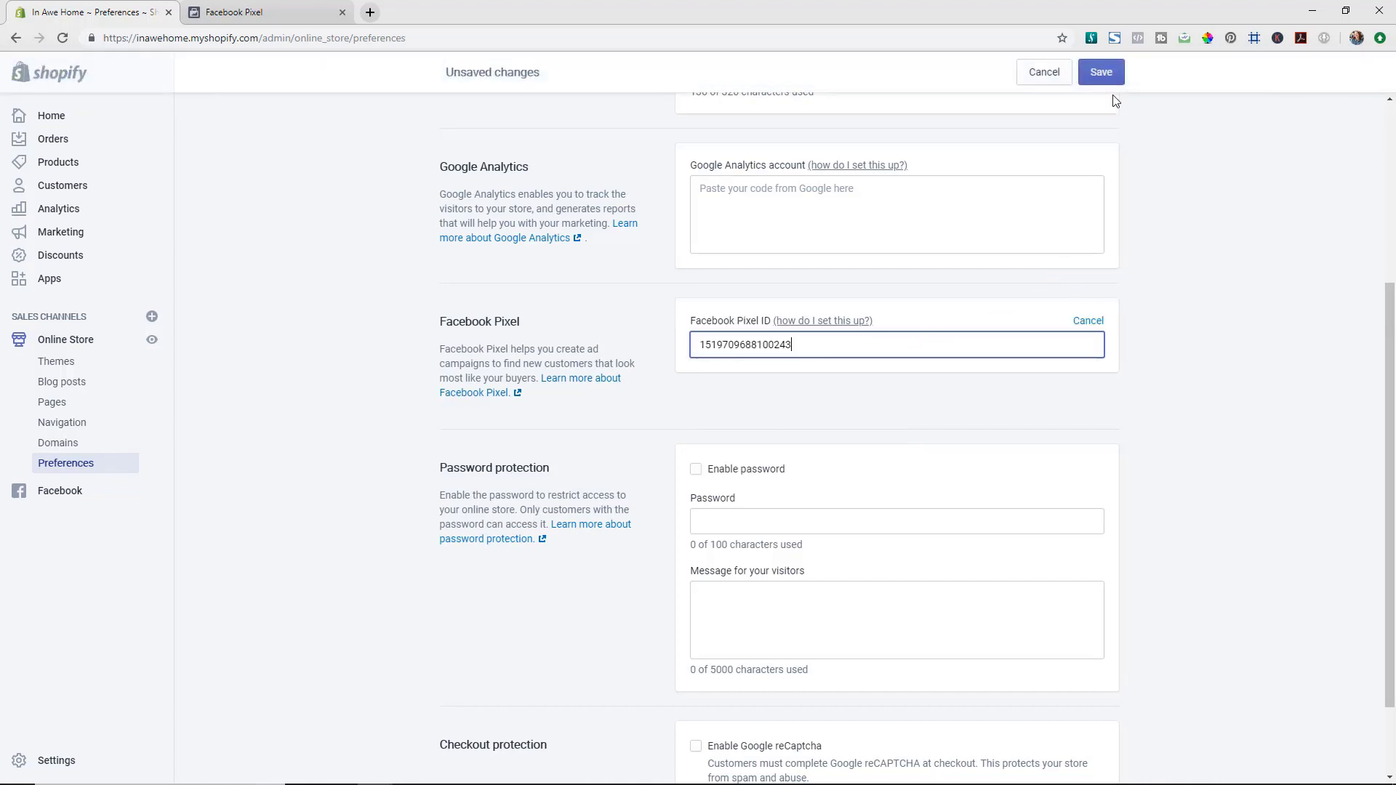
{"action": "left_click", "coordinate": [1104, 72]}
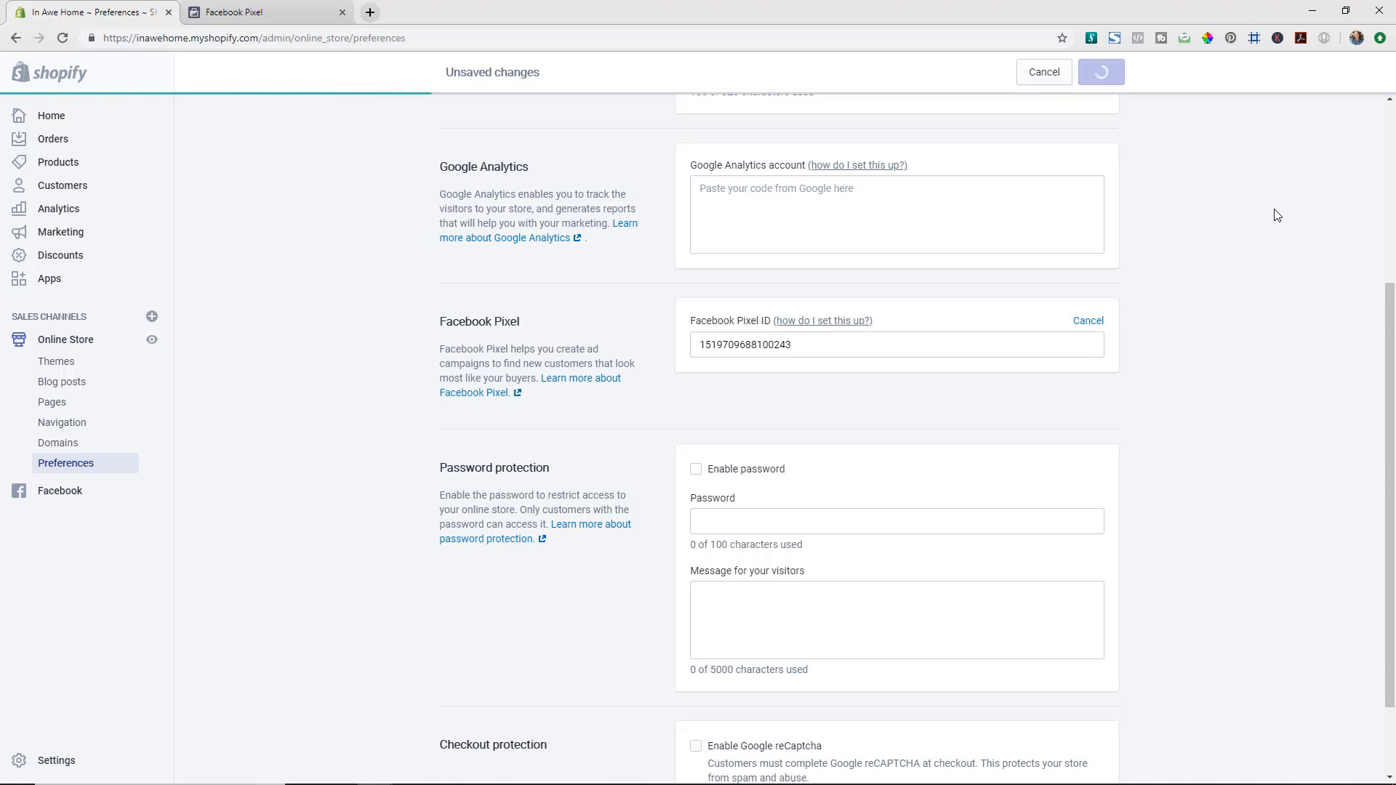
Confirm with Pixel Helper that the live storefront fires one pixel's PageView, then return to Facebook.
{"action": "left_click", "coordinate": [152, 342]}
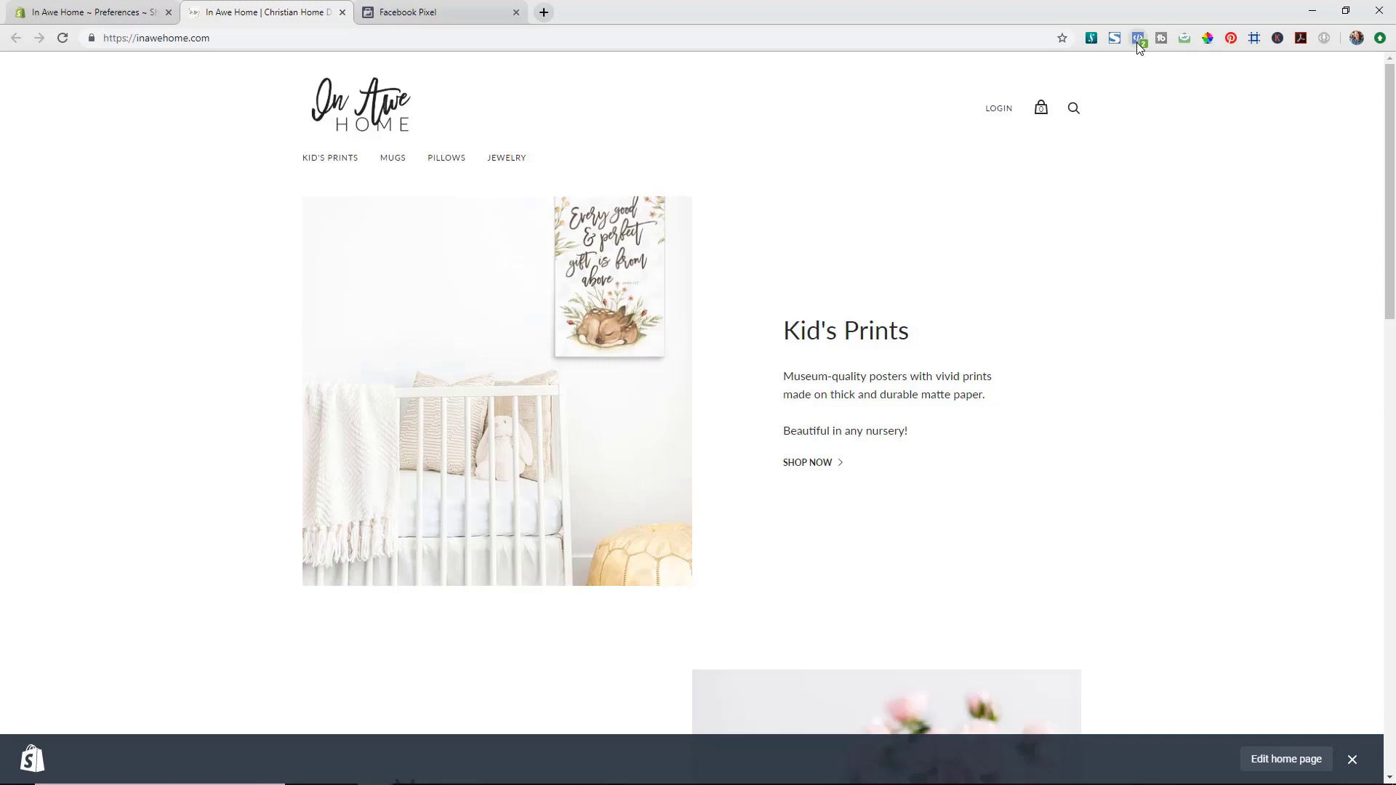
{"action": "left_click", "coordinate": [1138, 40]}
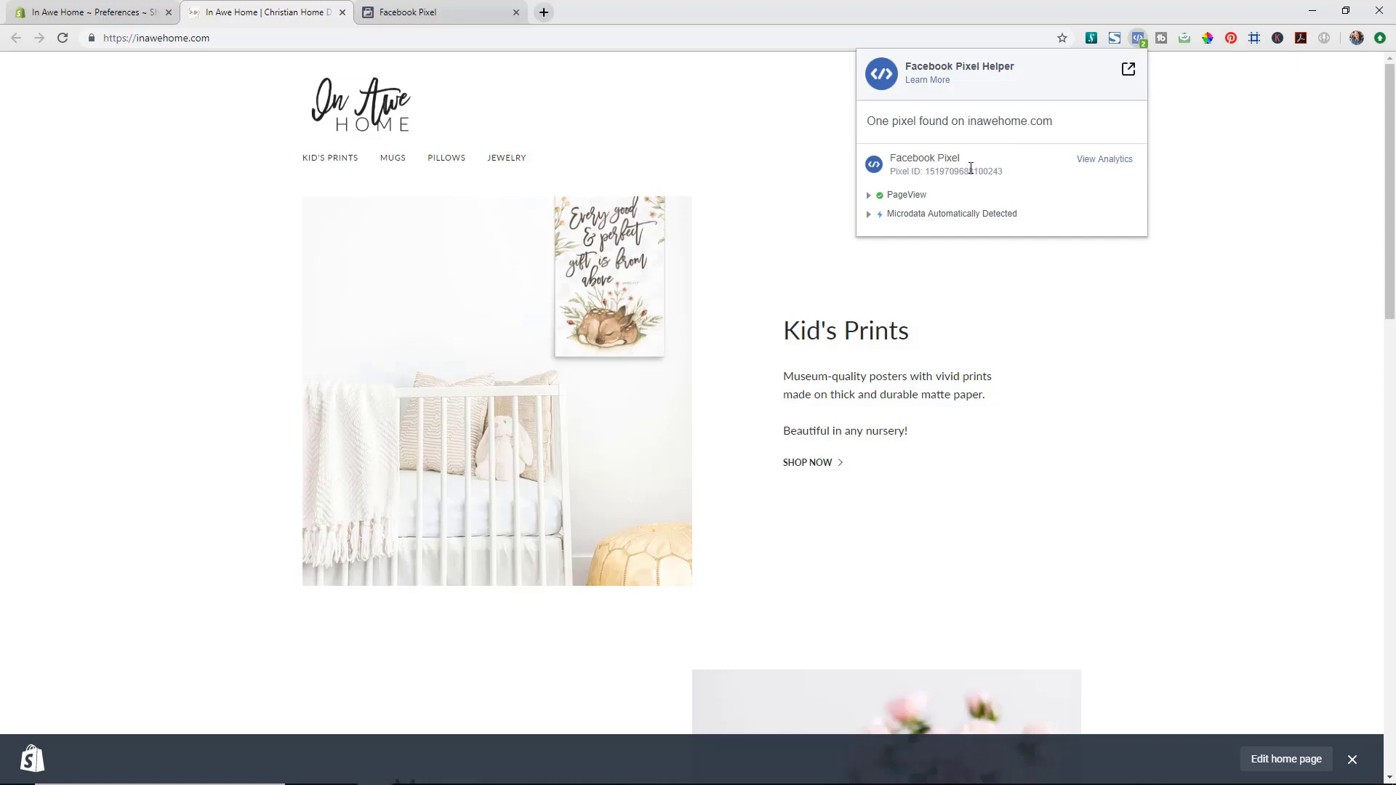
{"action": "left_click", "coordinate": [1253, 119]}
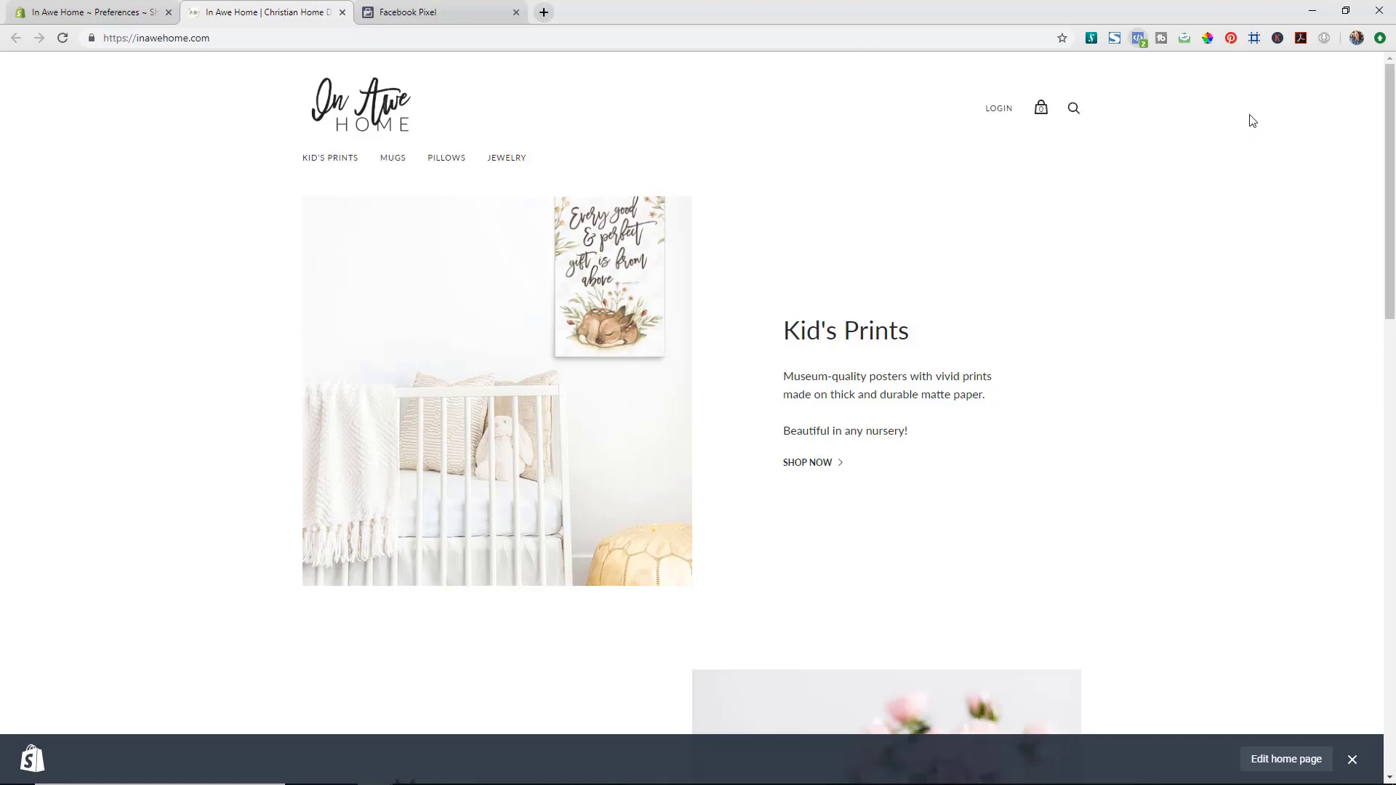
{"action": "left_click", "coordinate": [408, 14]}
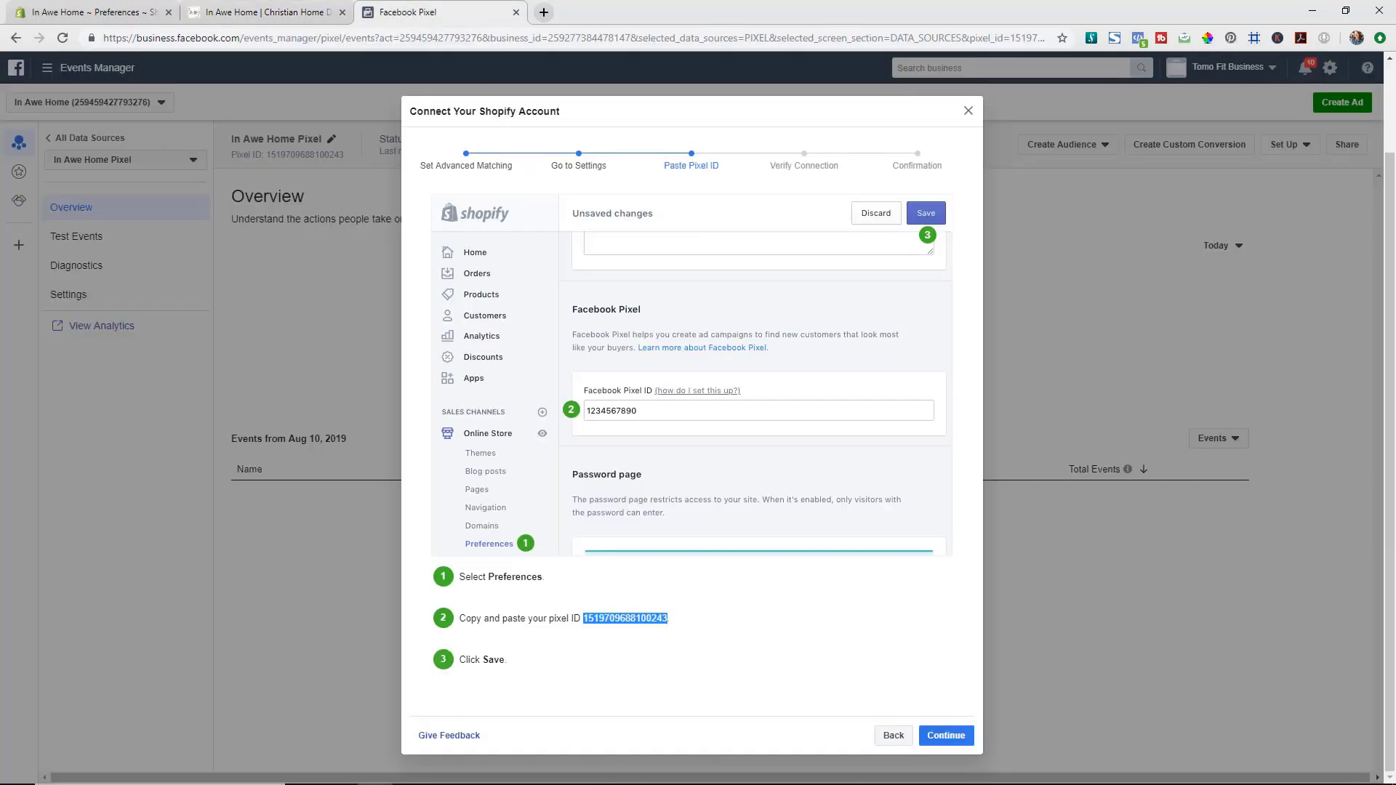
Continue through Verify Connection to Setup complete and open Test Events for the Active pixel.
{"action": "left_click", "coordinate": [946, 735]}
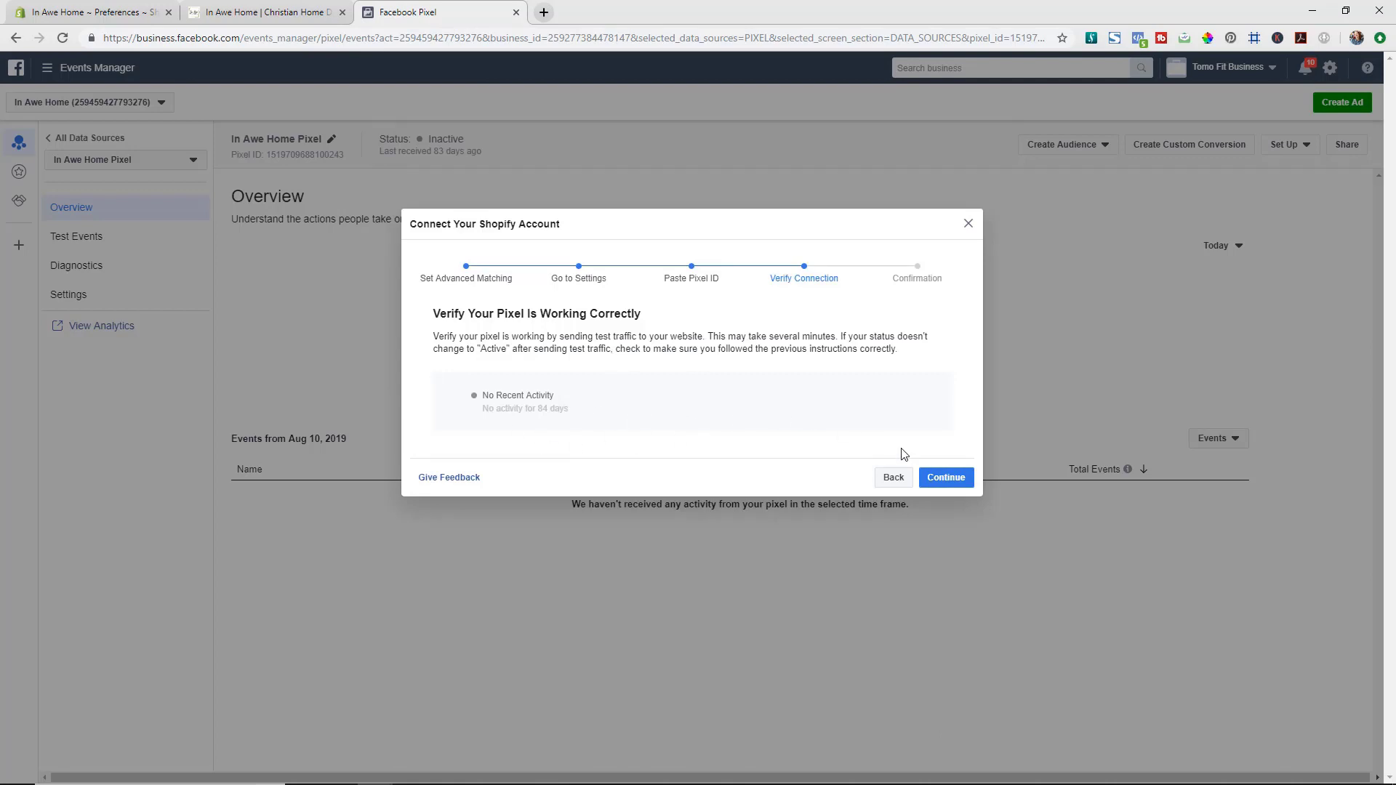
{"action": "left_click", "coordinate": [943, 482]}
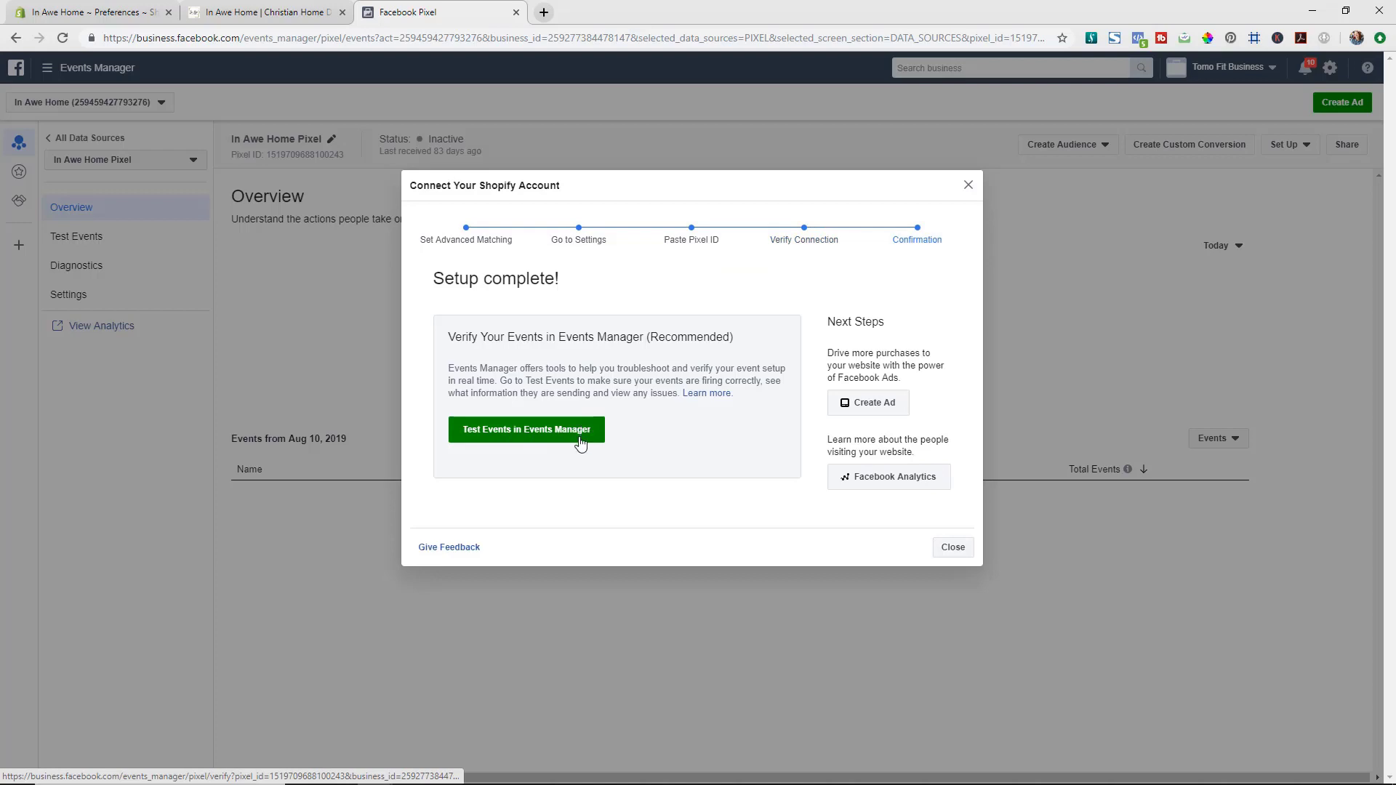
{"action": "left_click", "coordinate": [580, 443]}
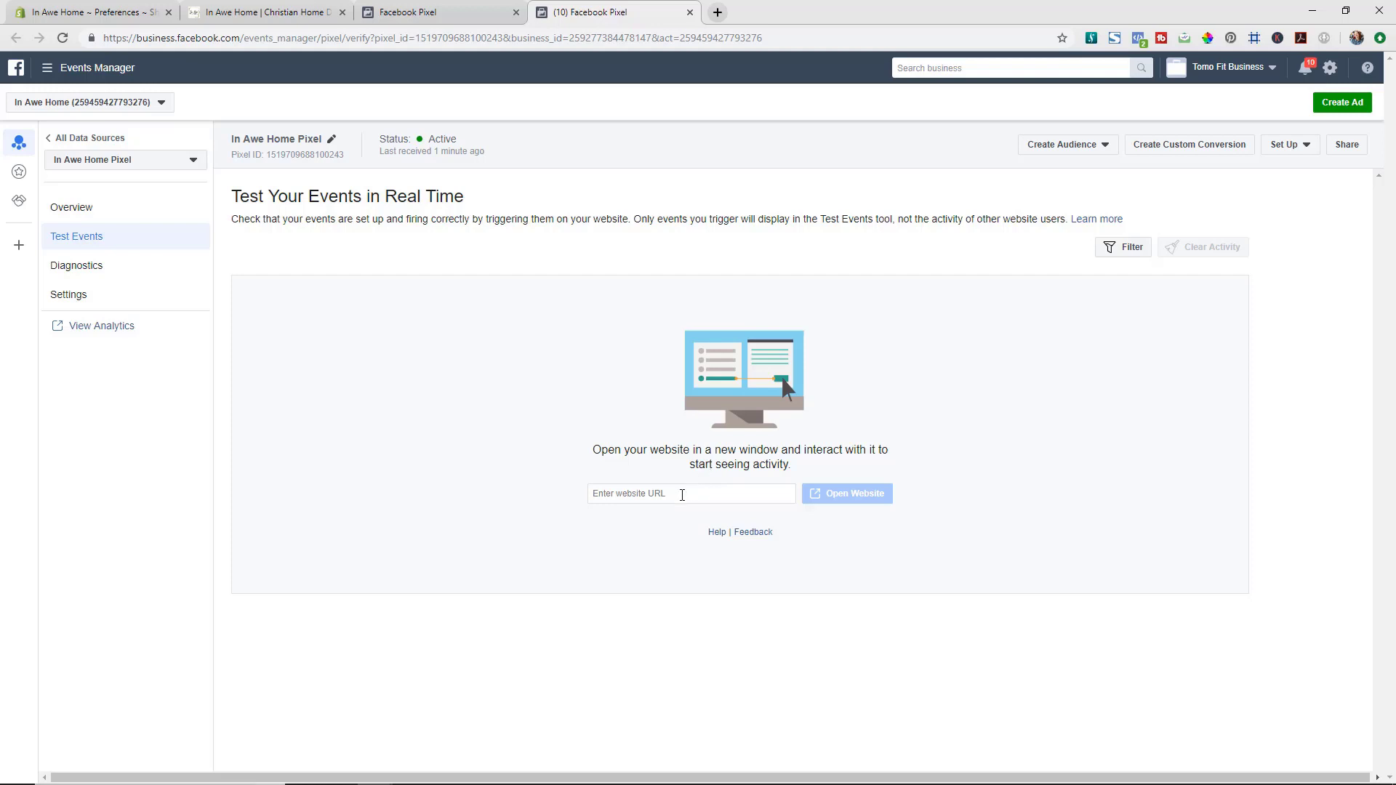
Open inawehome.com from Test Events so a Partner Integration PageView is received.
{"action": "left_click", "coordinate": [682, 494]}
{"action": "type", "text": "in"}
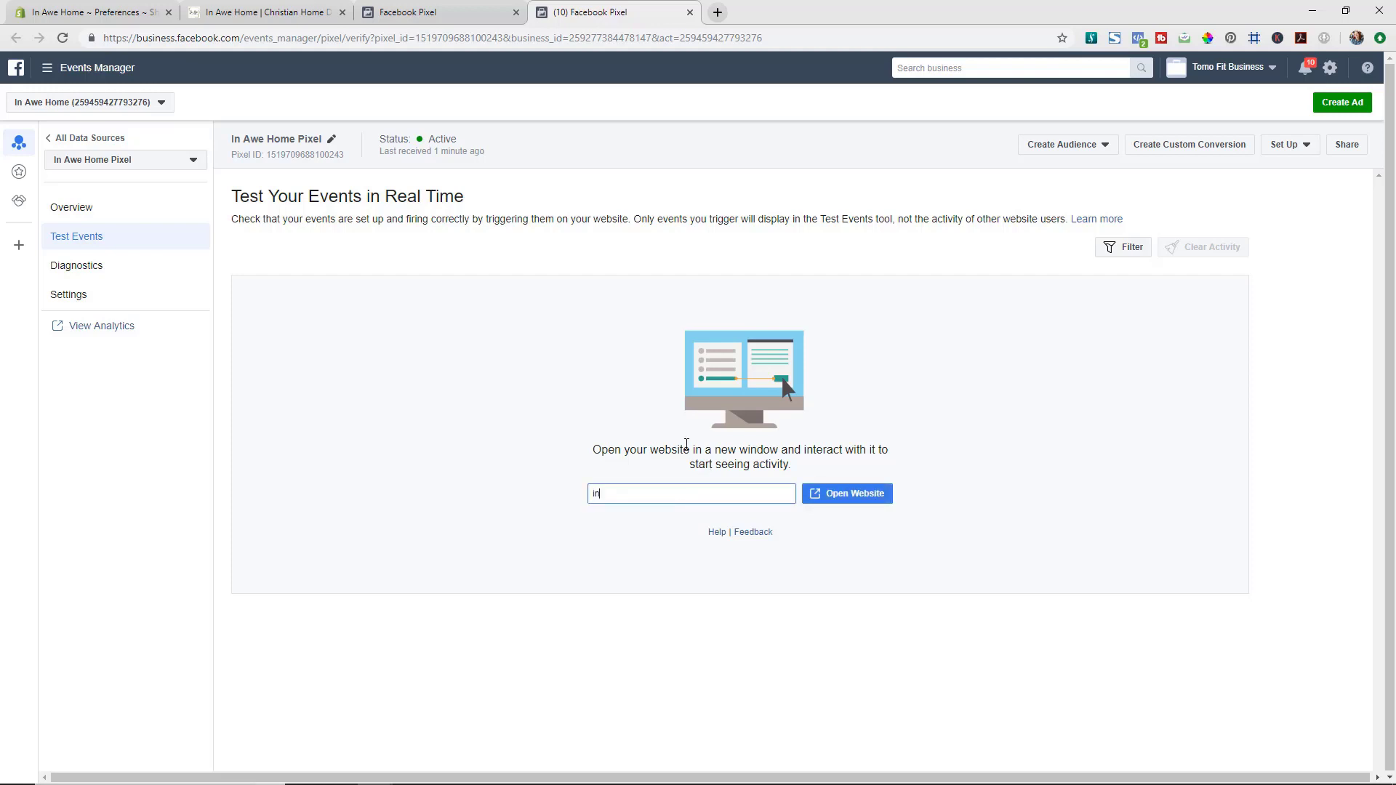
{"action": "type", "text": "awehome.com"}
{"action": "left_click", "coordinate": [848, 493]}
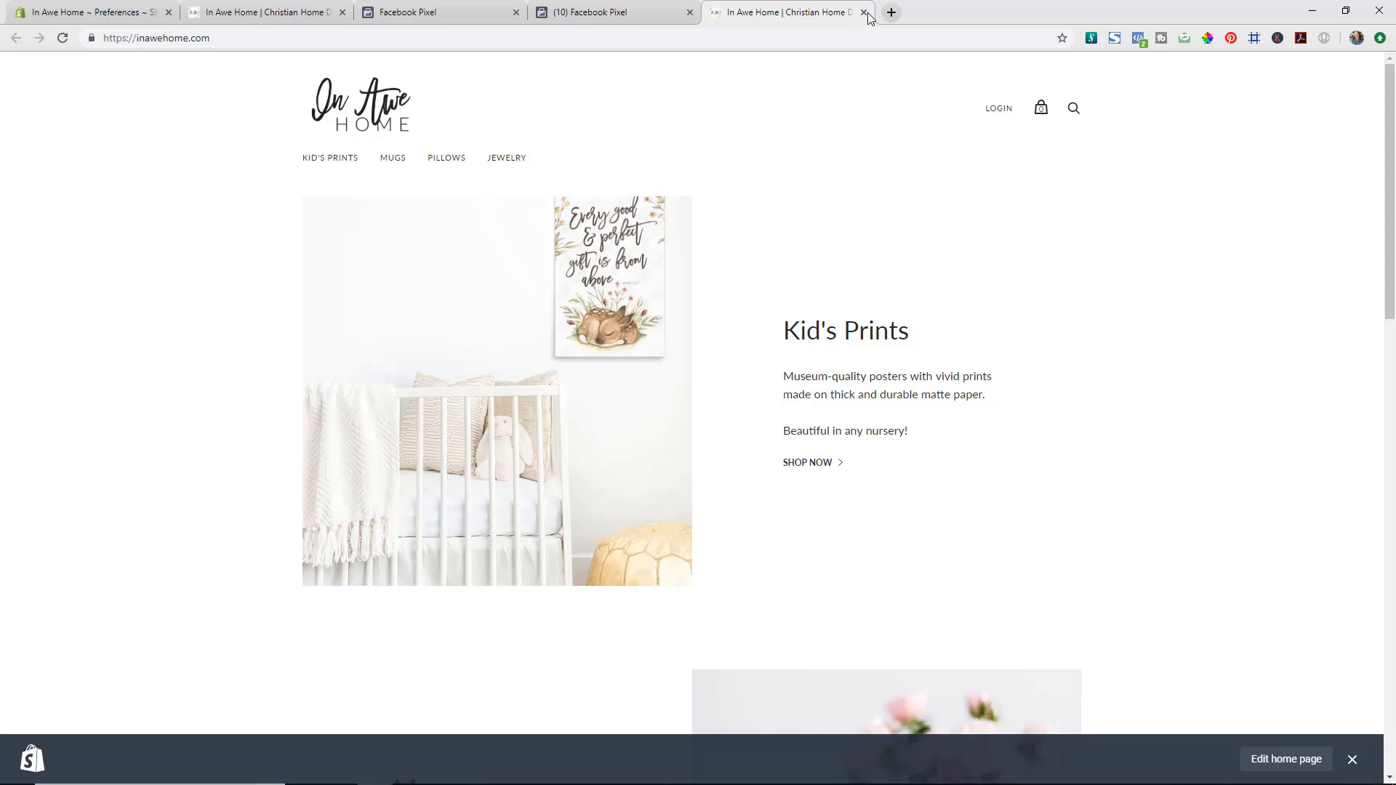
{"action": "left_click", "coordinate": [616, 14]}
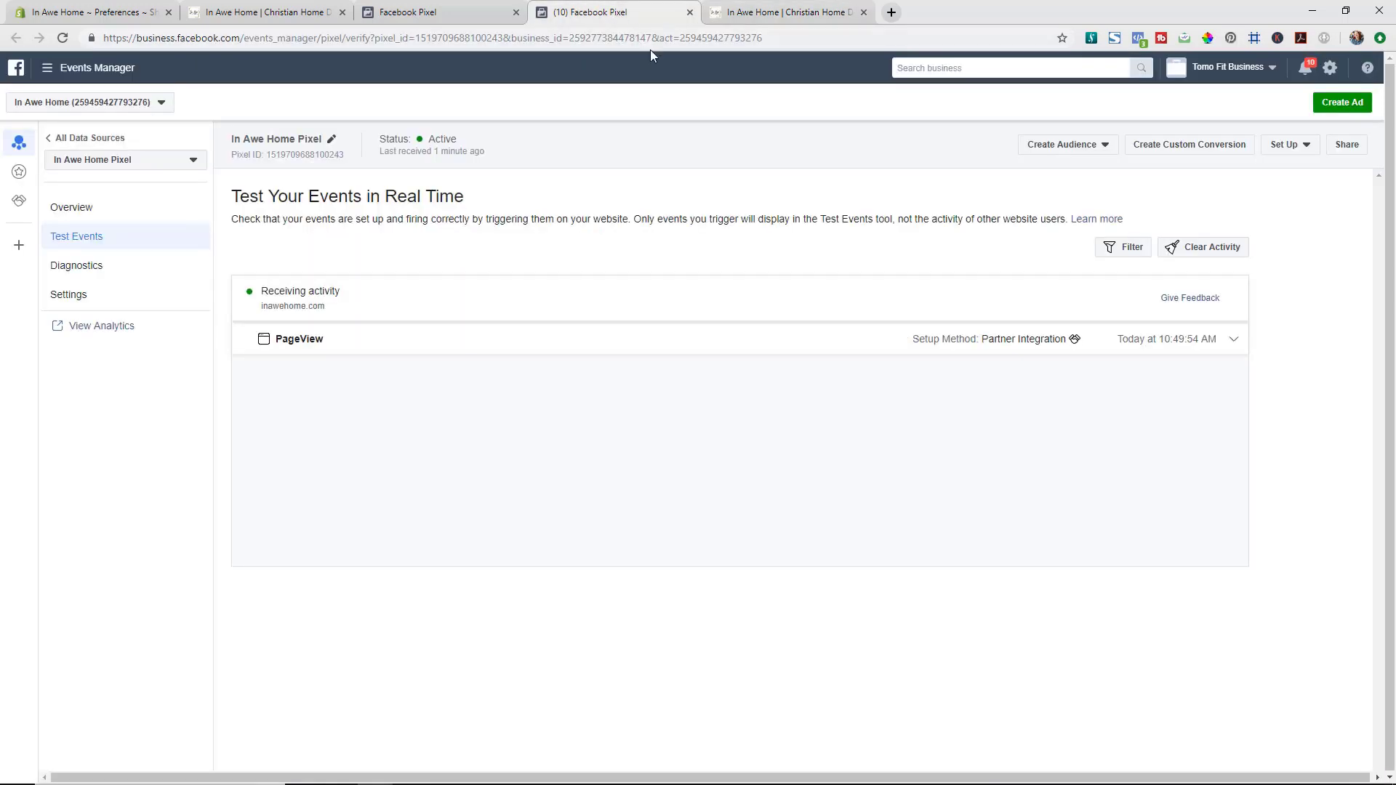